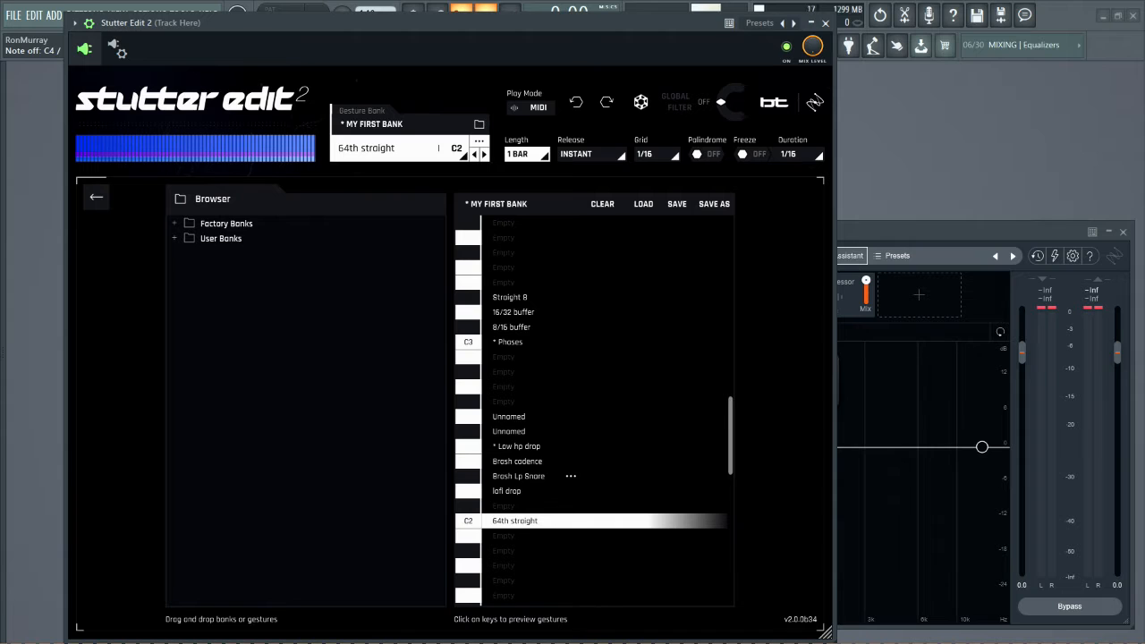
Step: Look through the gestures assigned to keys in MY FIRST BANK and return to the main gesture editor
scroll(563, 474, up, 1)
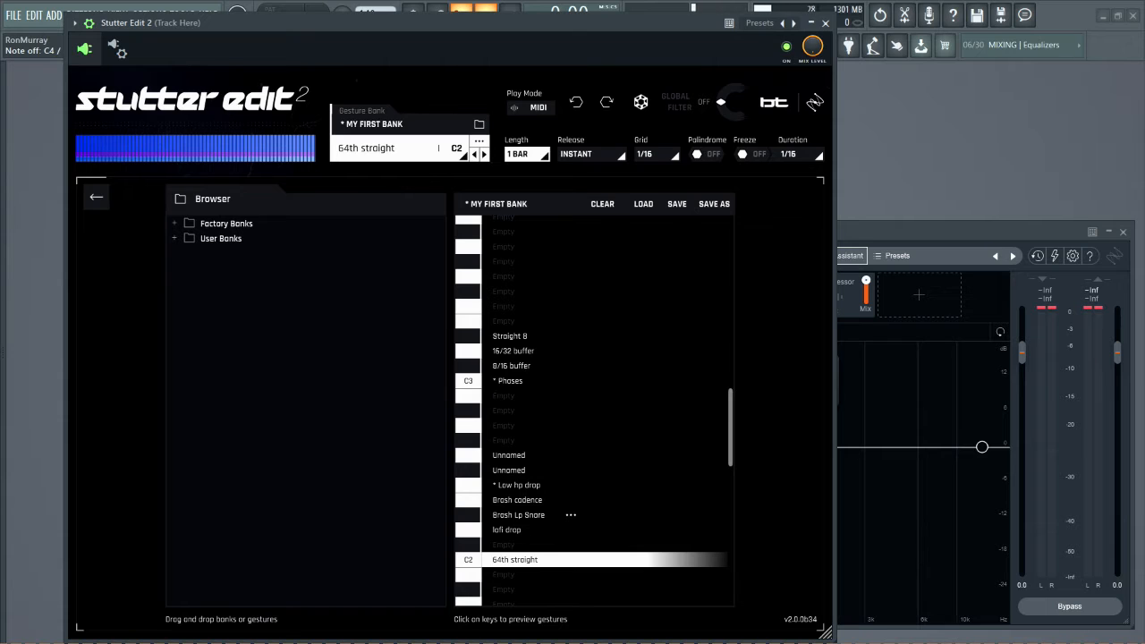
scroll(545, 487, down, 1)
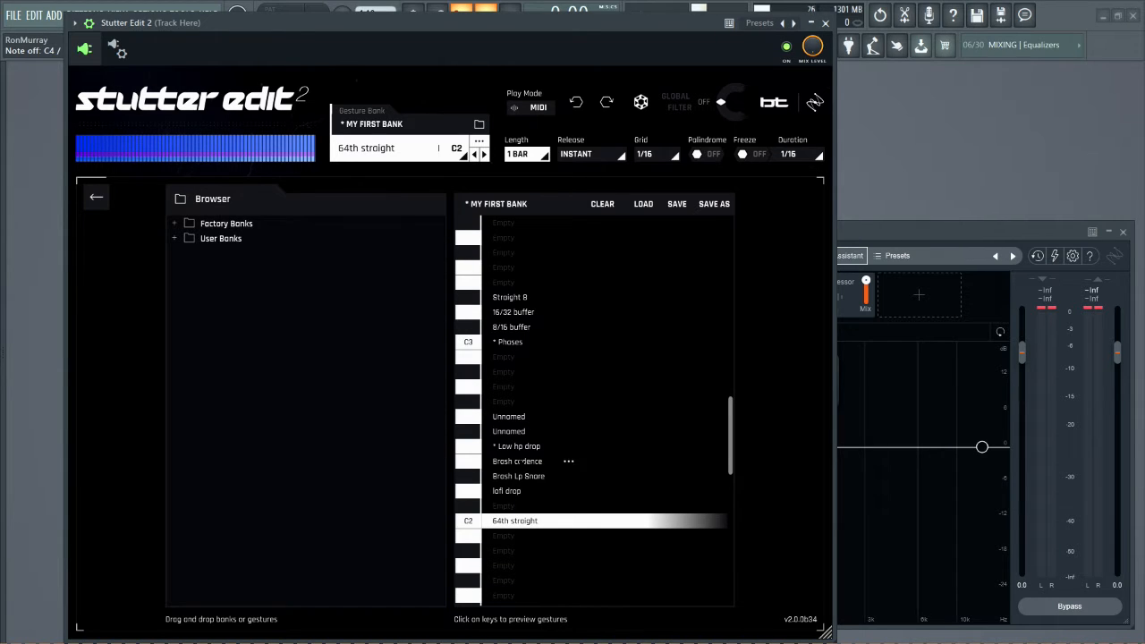
scroll(555, 458, up, 1)
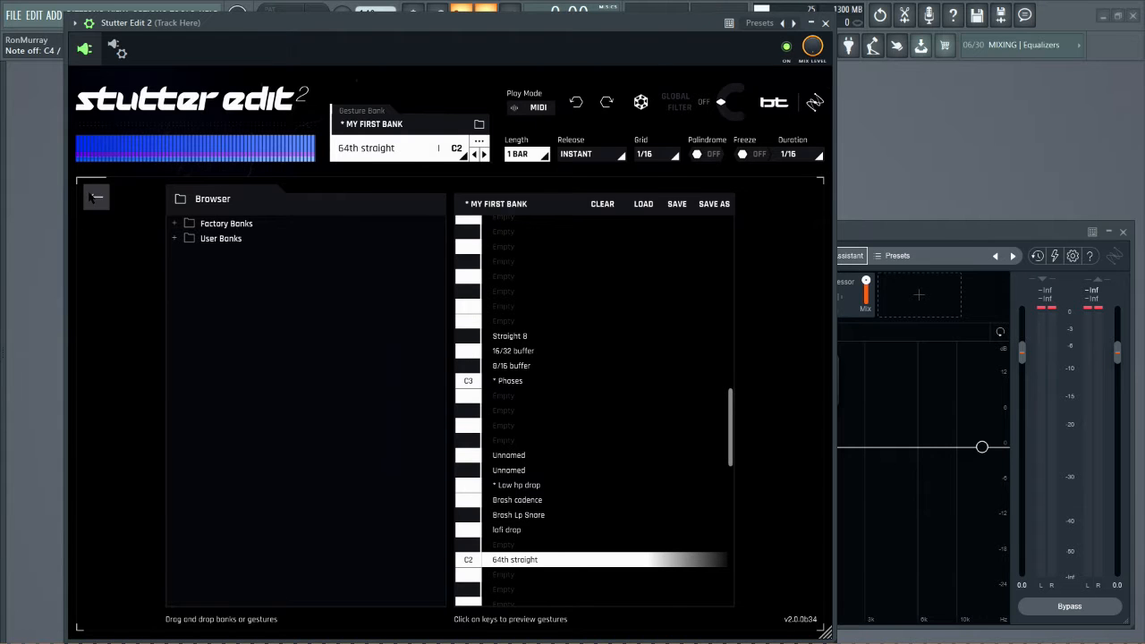
click(93, 197)
Step: Step through the bank's gestures from C#2 to C4 by playing their MIDI notes, viewing each gesture's settings
key(s)
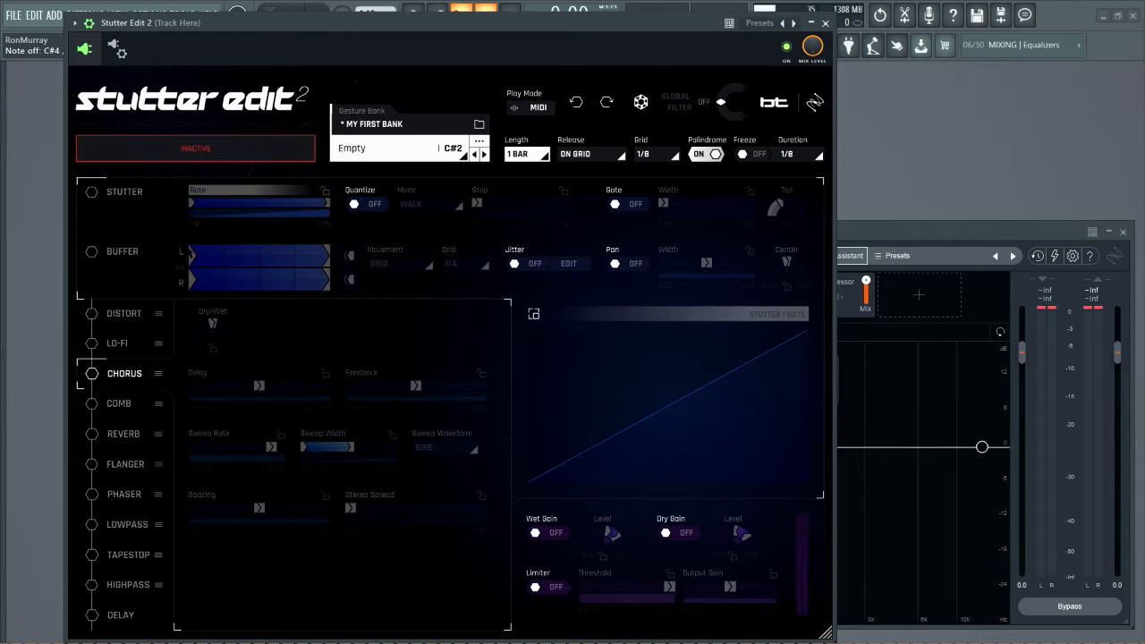
key(x)
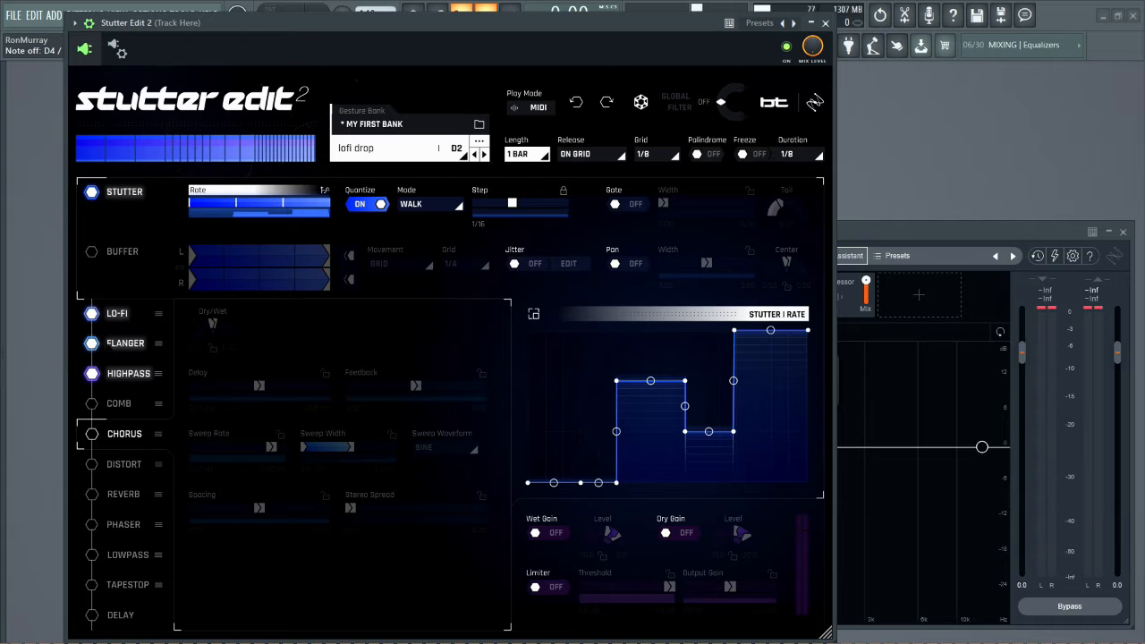
key(d)
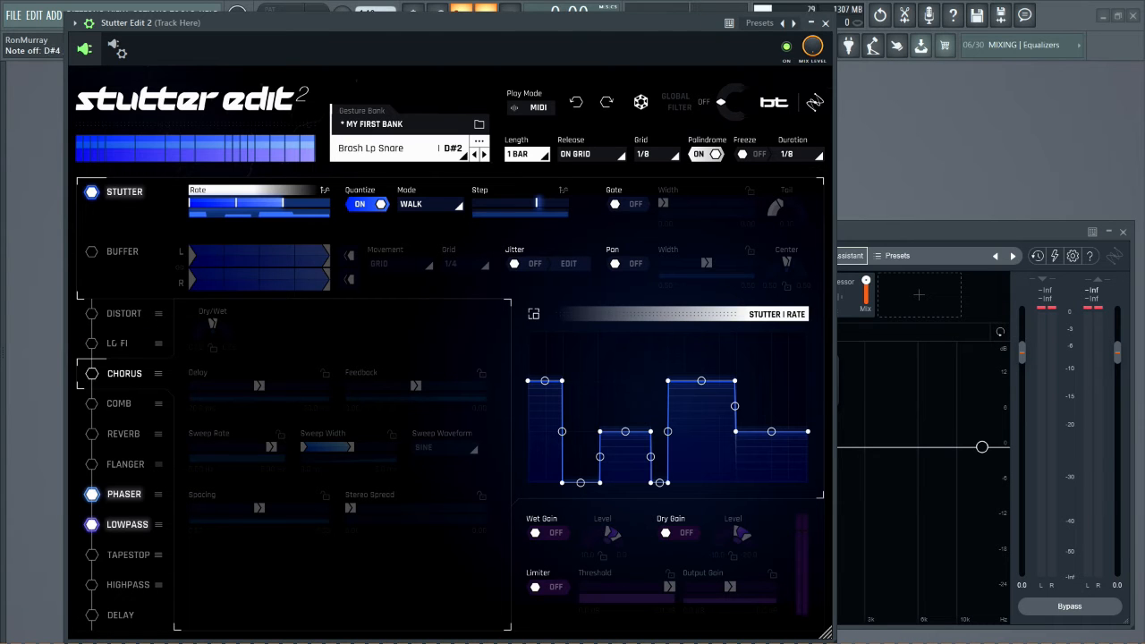
key(c)
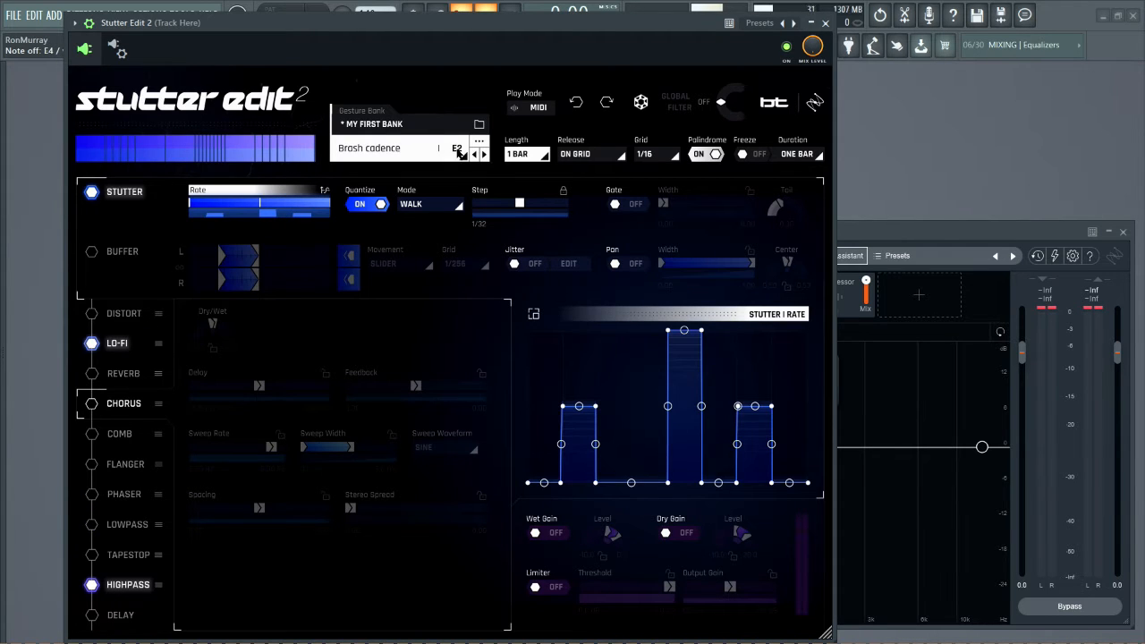
key(q)
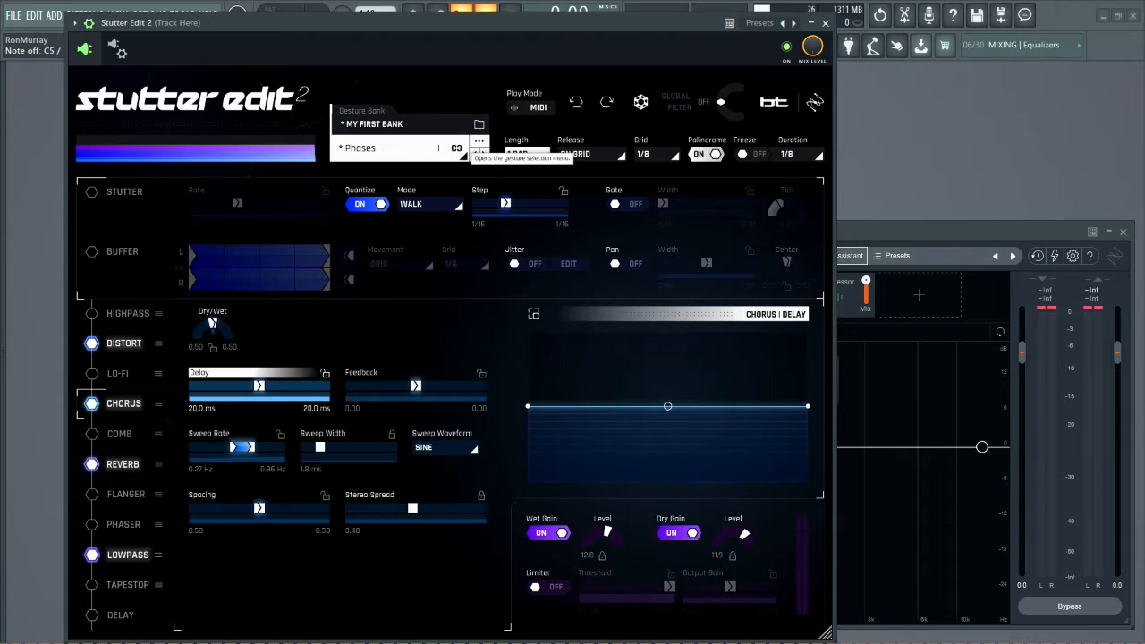
key(2)
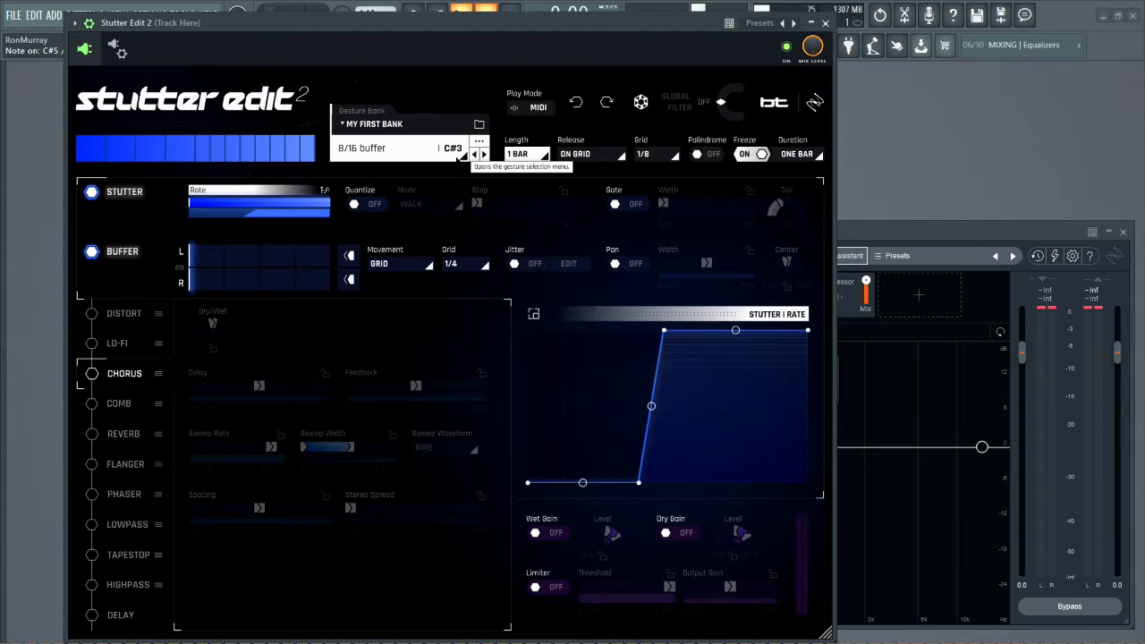
key(w)
key(q)
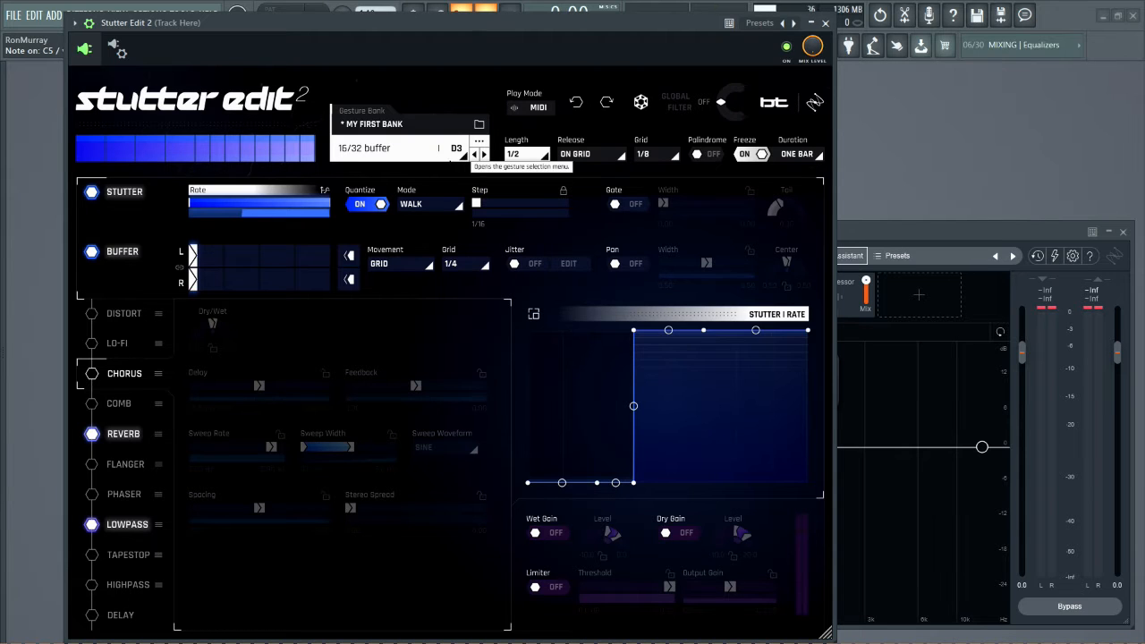
key(z)
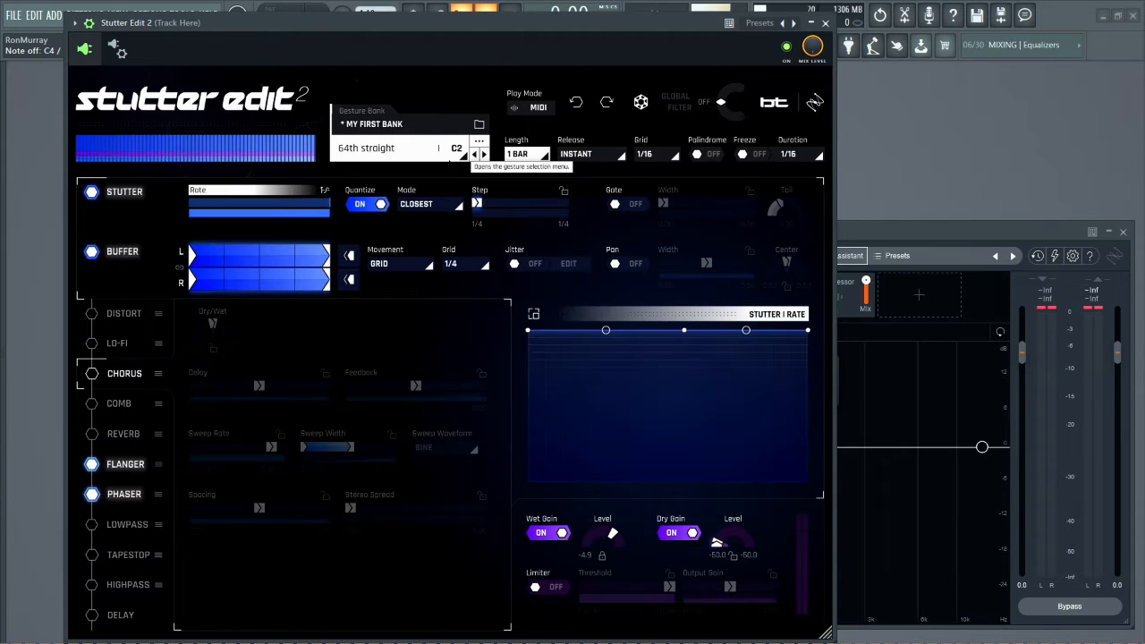
key(i)
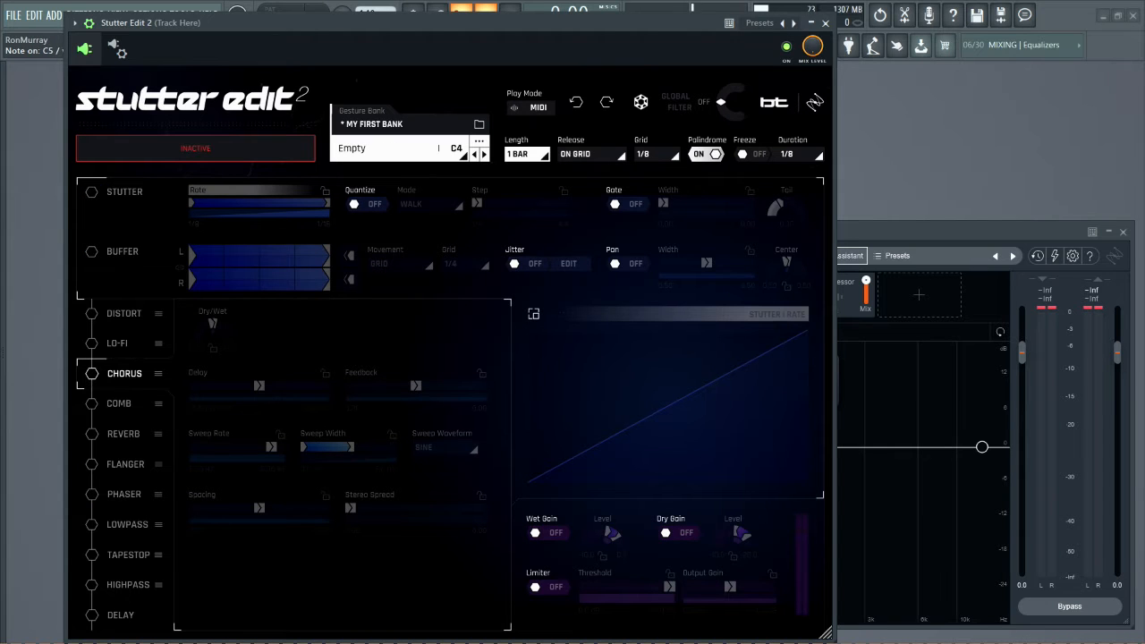
Step: Select the lofi drop gesture on D2 and enable its Buffer module
key(x)
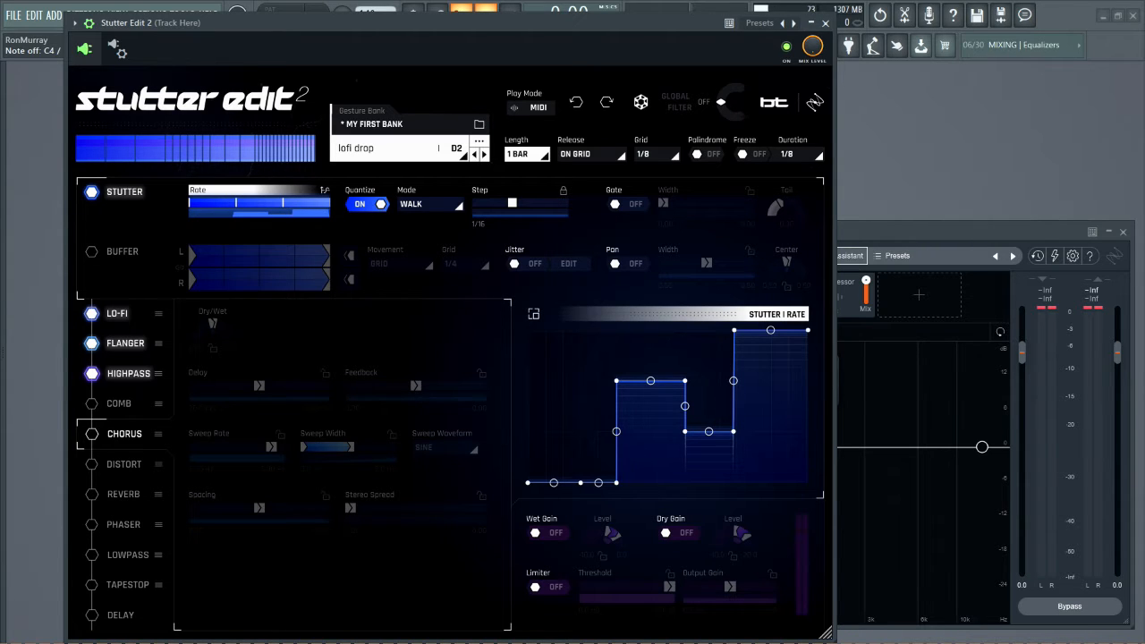
click(277, 264)
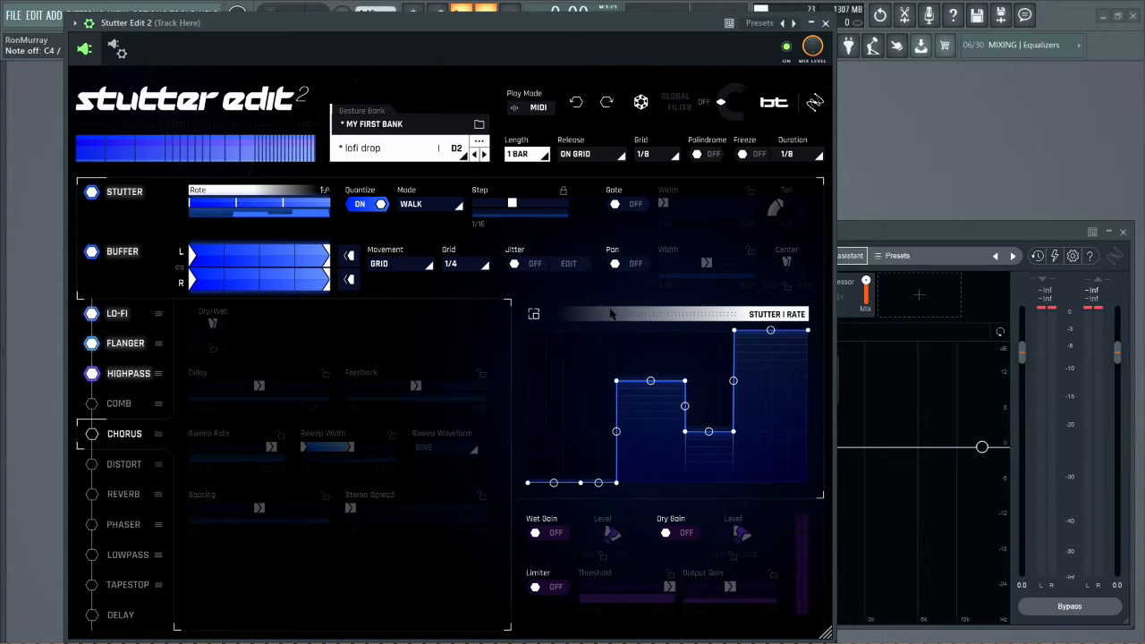
Step: Examine the lofi drop's Stutter Rate curve in the expanded editor and the gesture length options, keeping 1 BAR
click(534, 313)
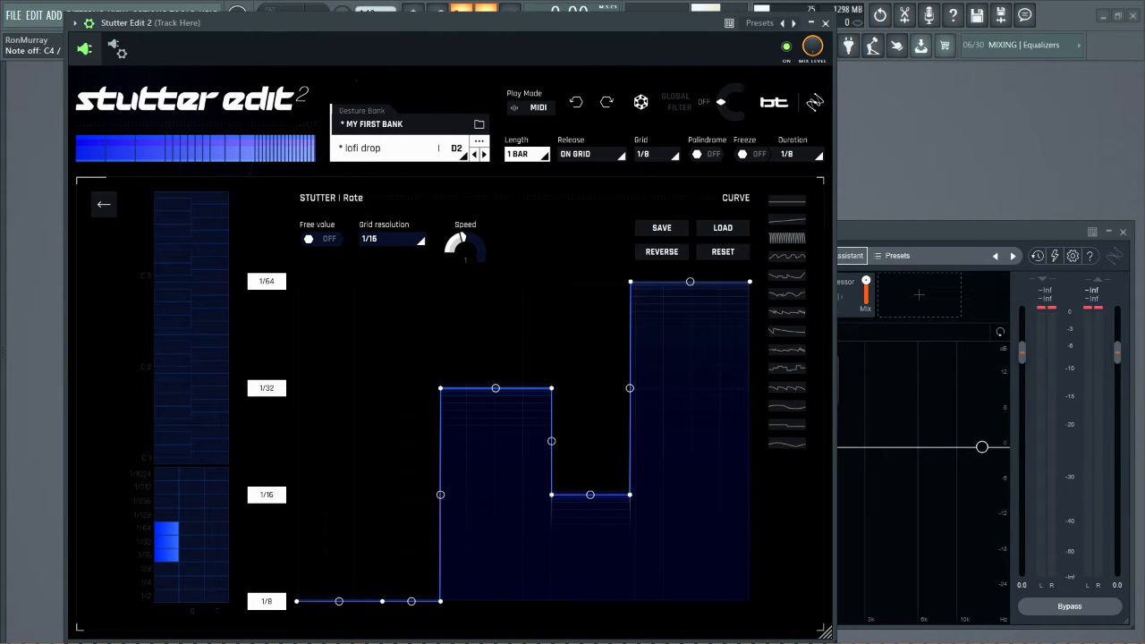
click(542, 156)
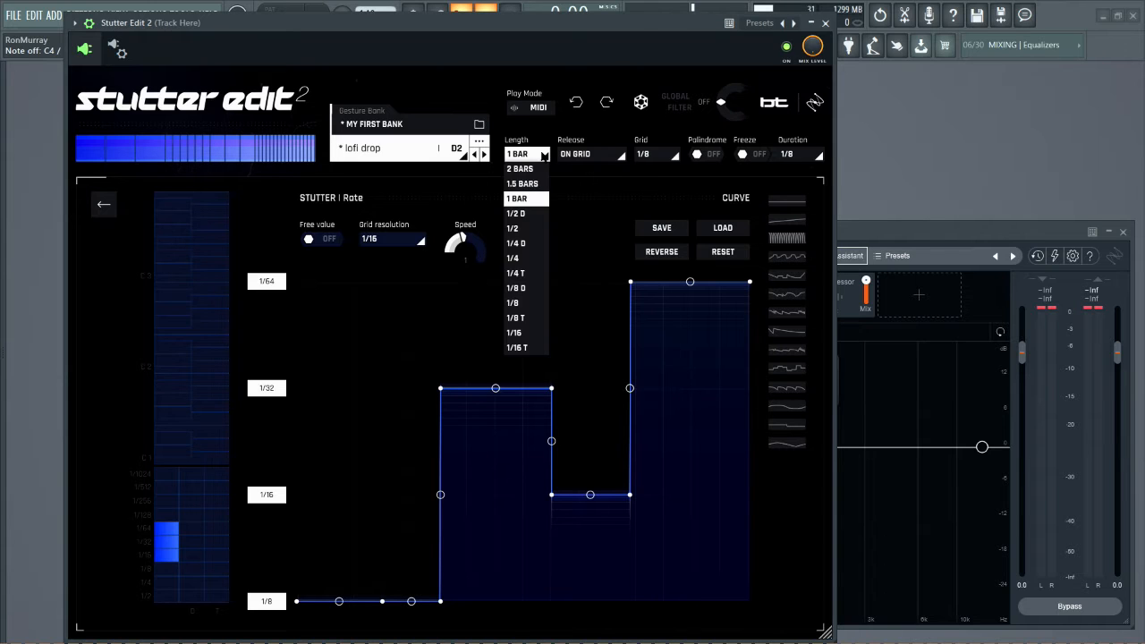
click(526, 198)
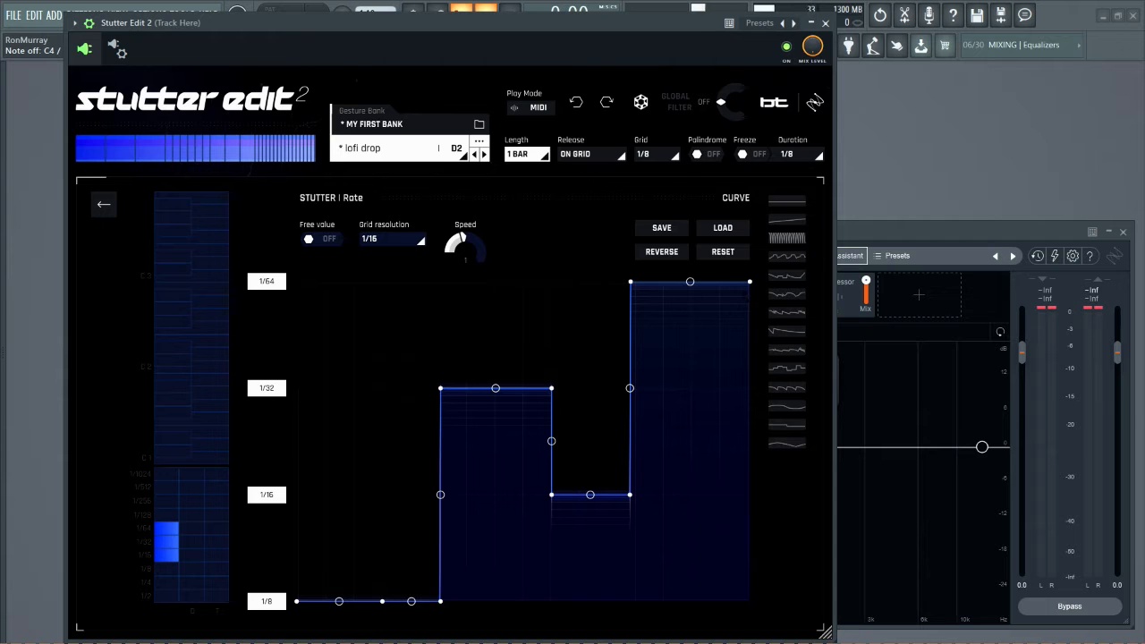
click(104, 204)
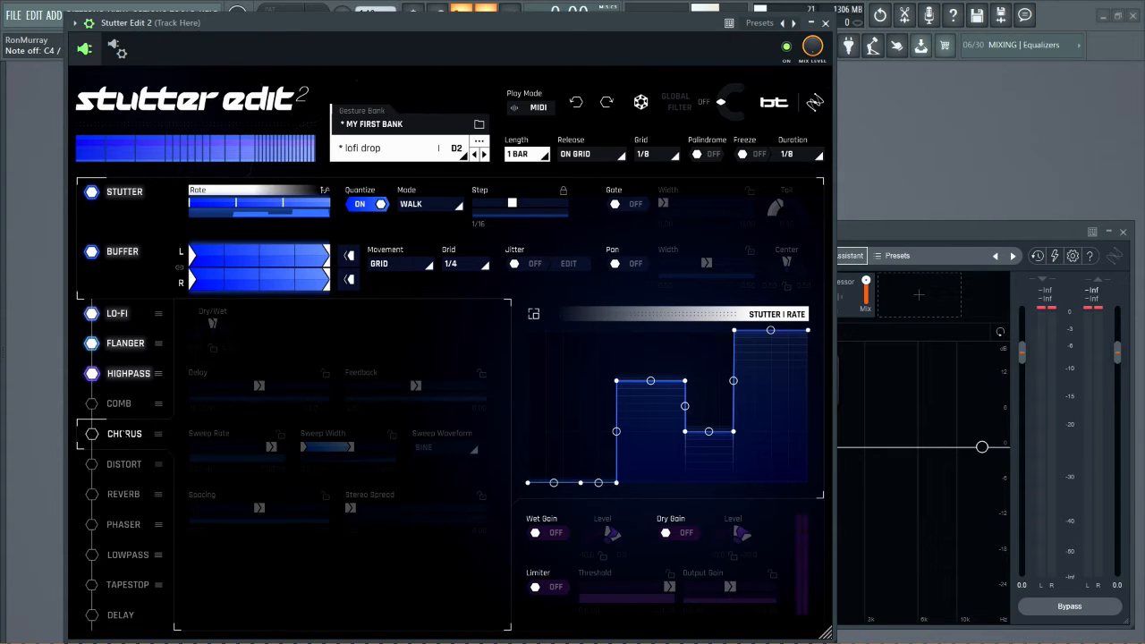
Step: Review the Highpass, Flanger and Lo-Fi effect settings of the lofi drop gesture
click(124, 464)
click(127, 373)
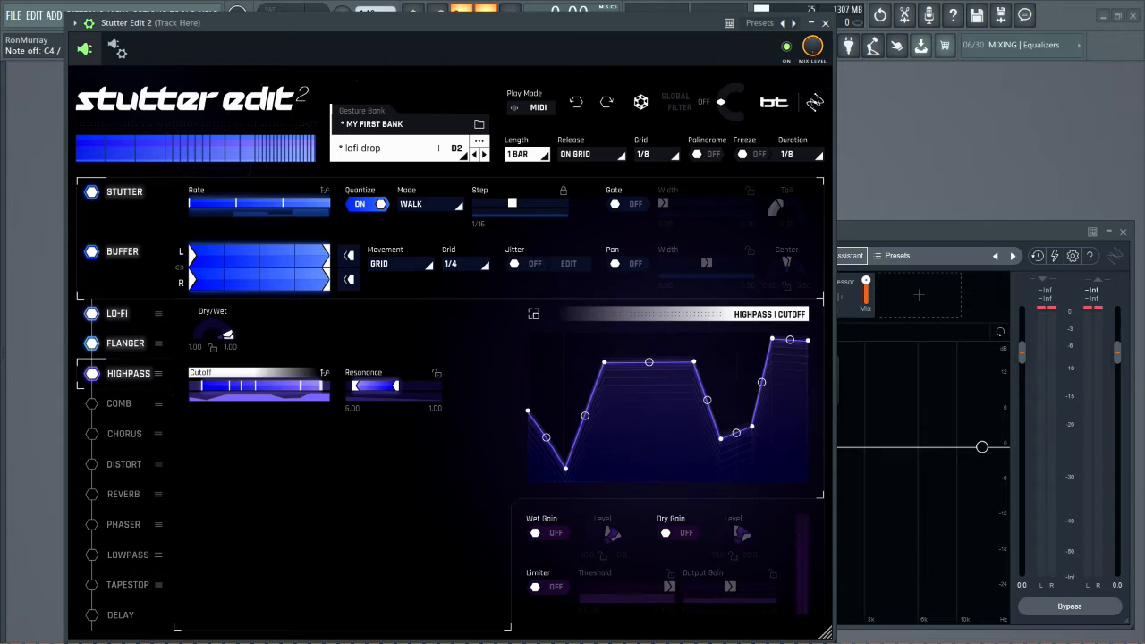
click(134, 343)
click(119, 314)
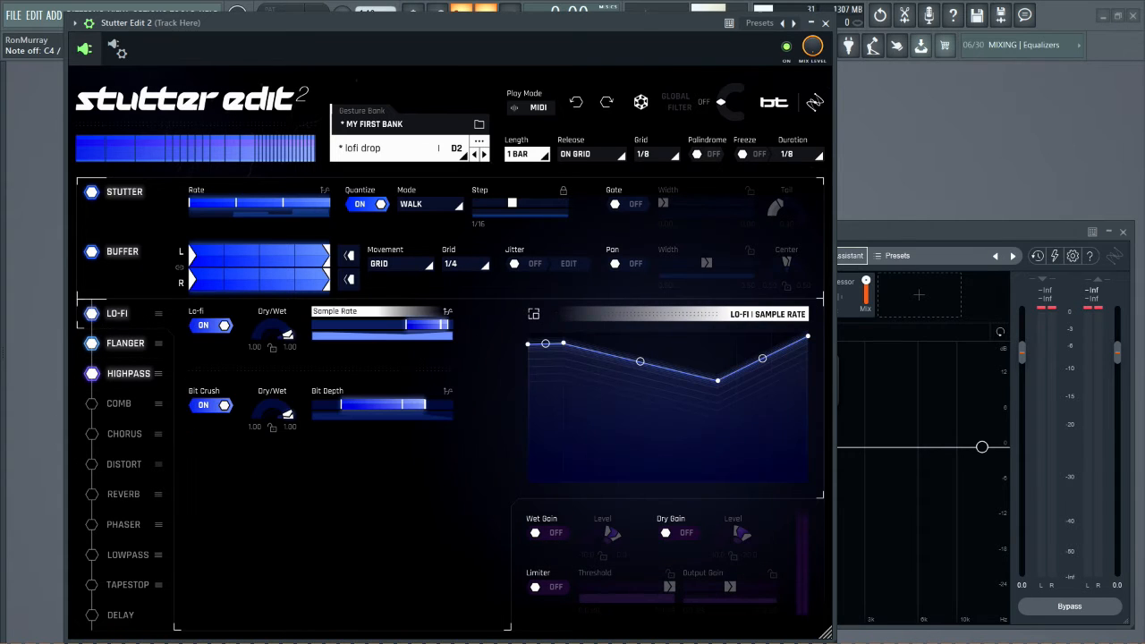
click(133, 343)
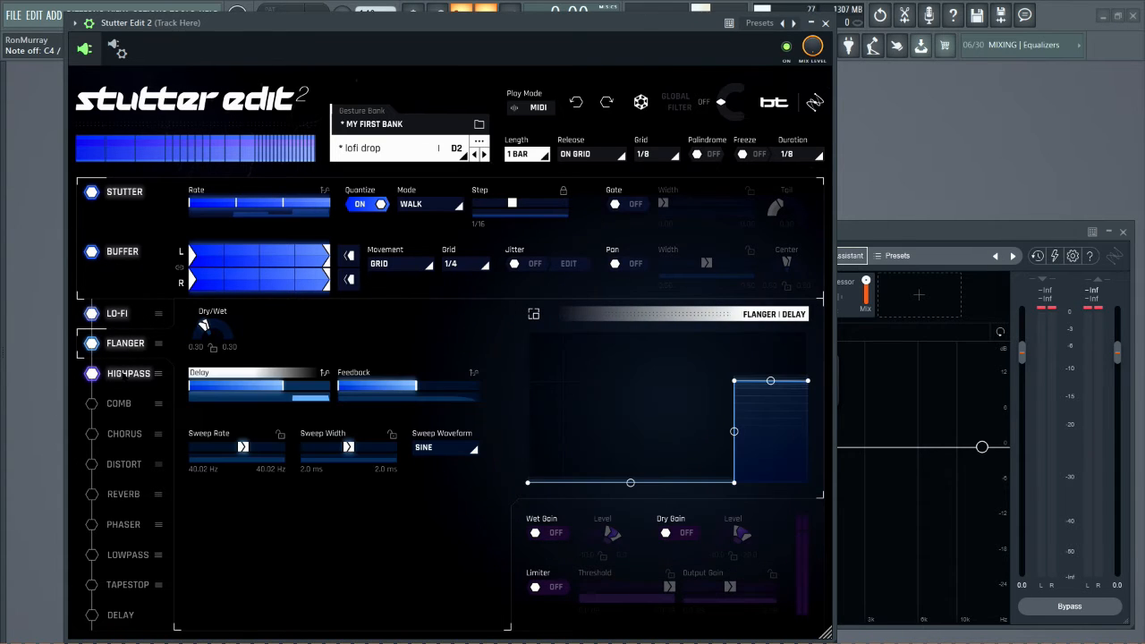
click(127, 373)
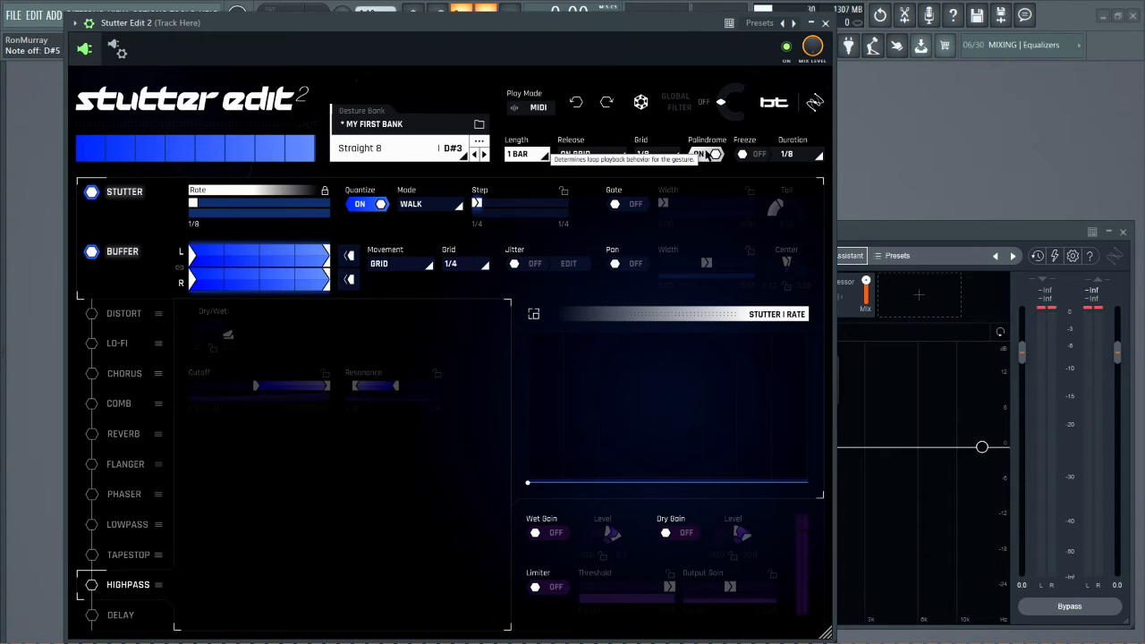
Step: Start host playback, try Auto play mode on the Straight 8 gesture, and restore MIDI mode
click(285, 14)
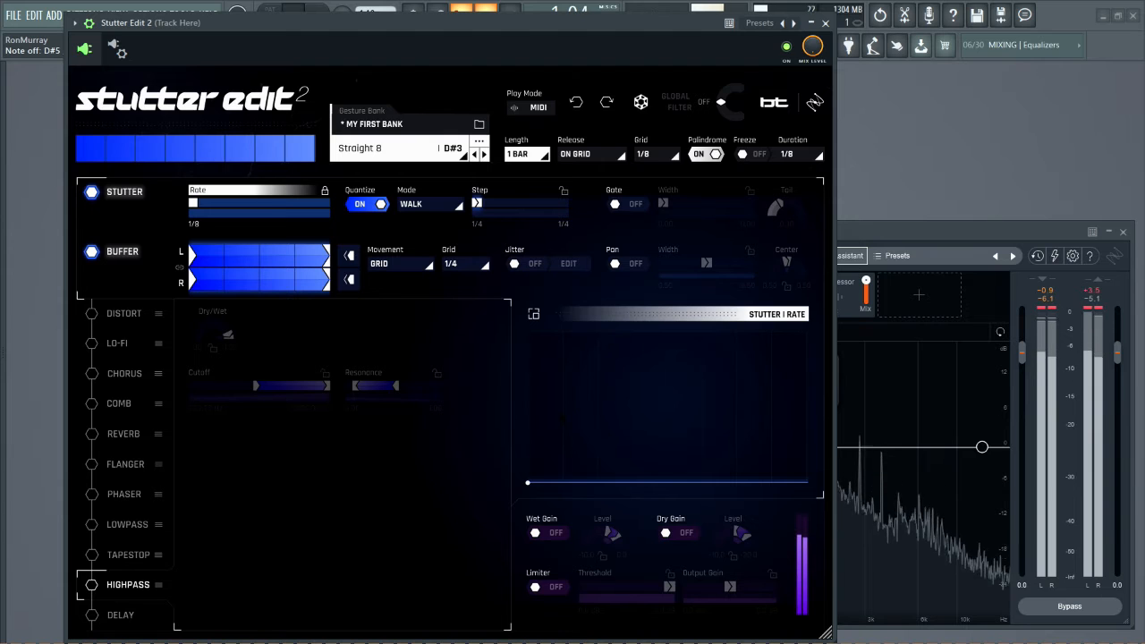
click(539, 107)
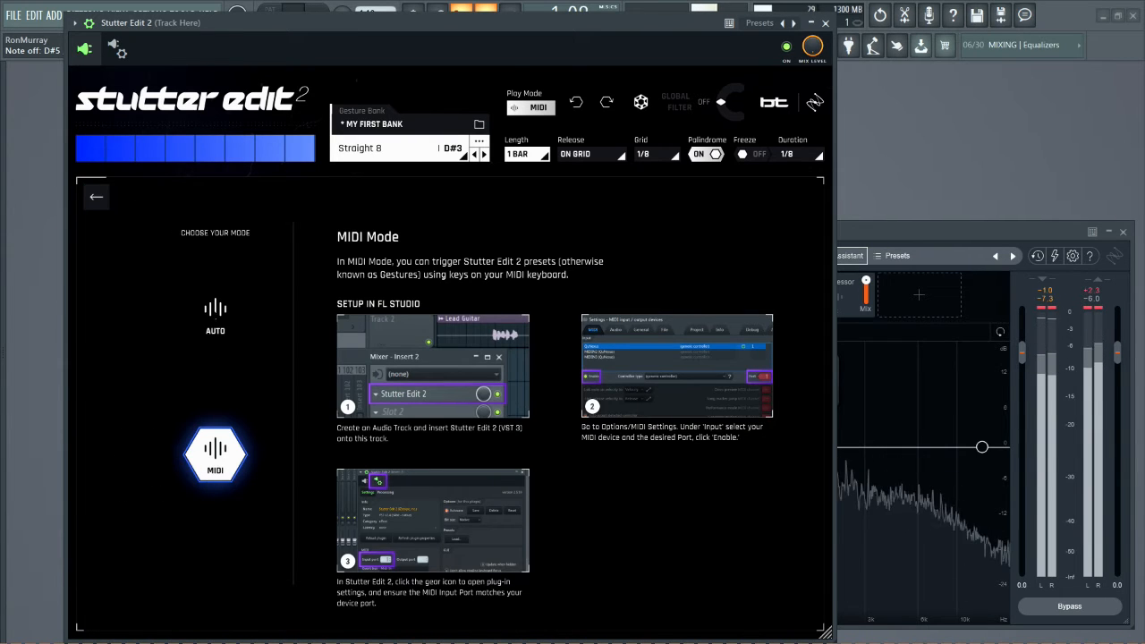
click(215, 313)
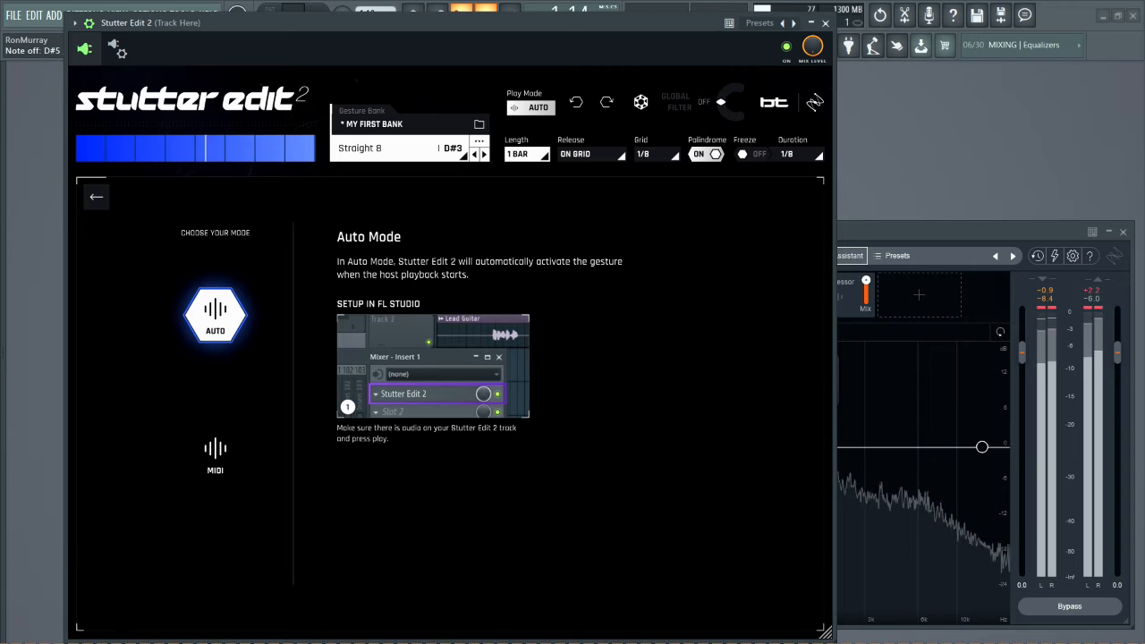
click(214, 456)
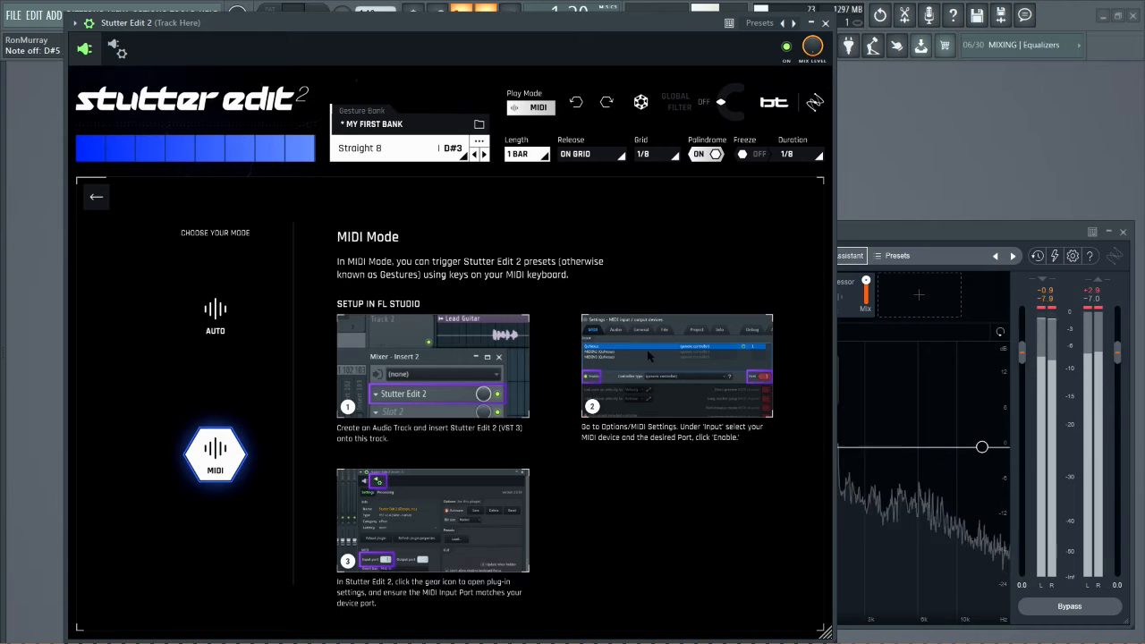
click(96, 197)
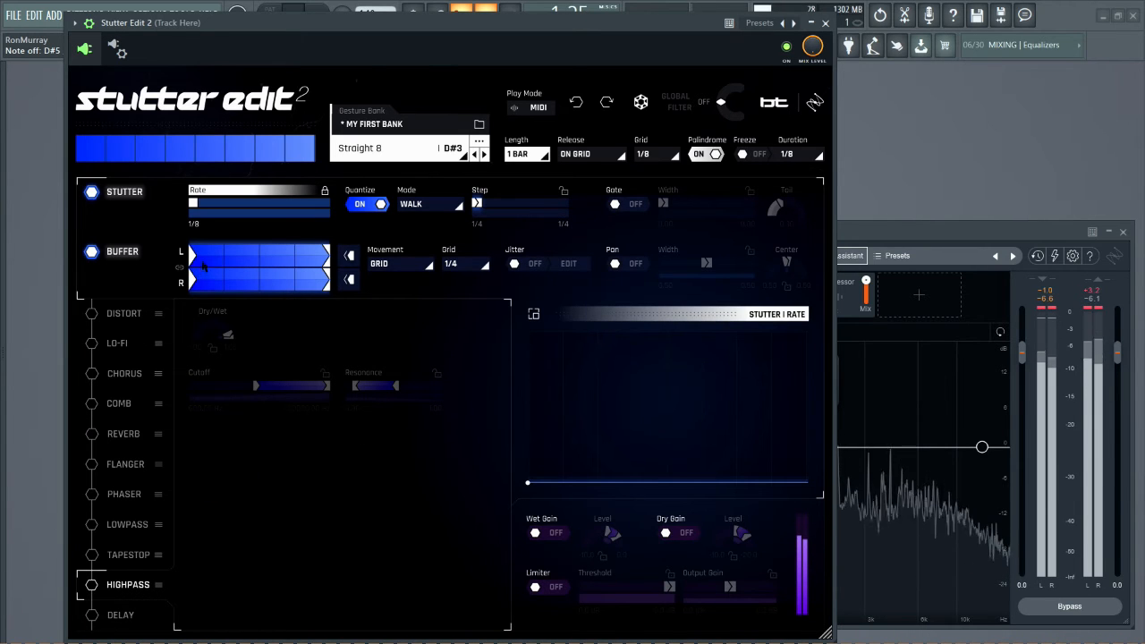
Step: Switch the play mode to Auto again, view the playing gesture in the main editor, and set it back to MIDI
click(533, 108)
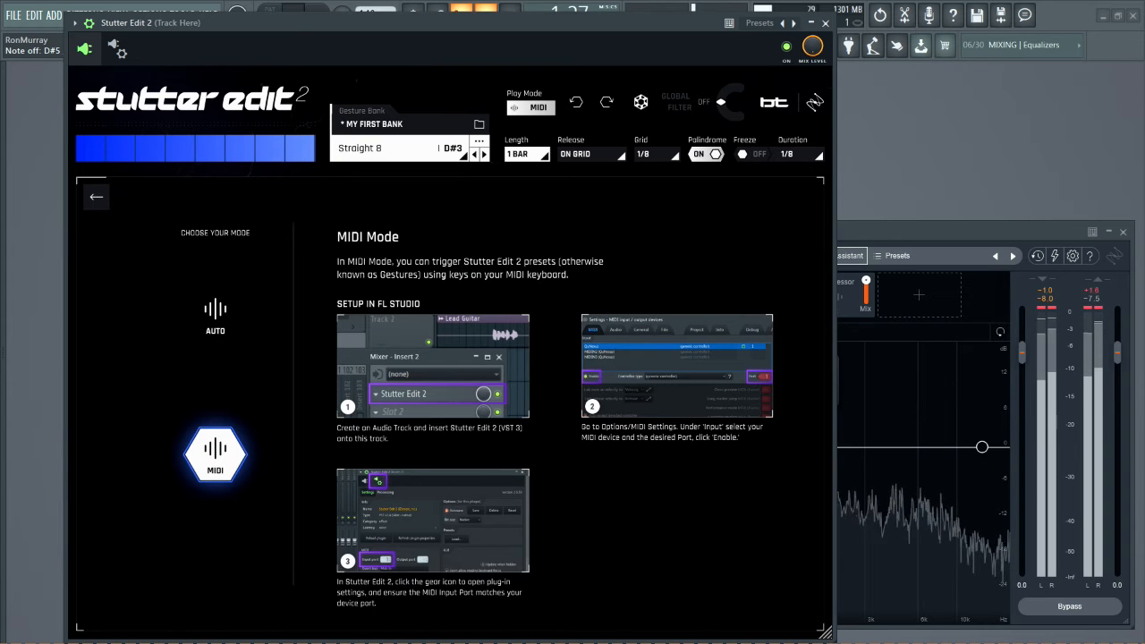
click(236, 319)
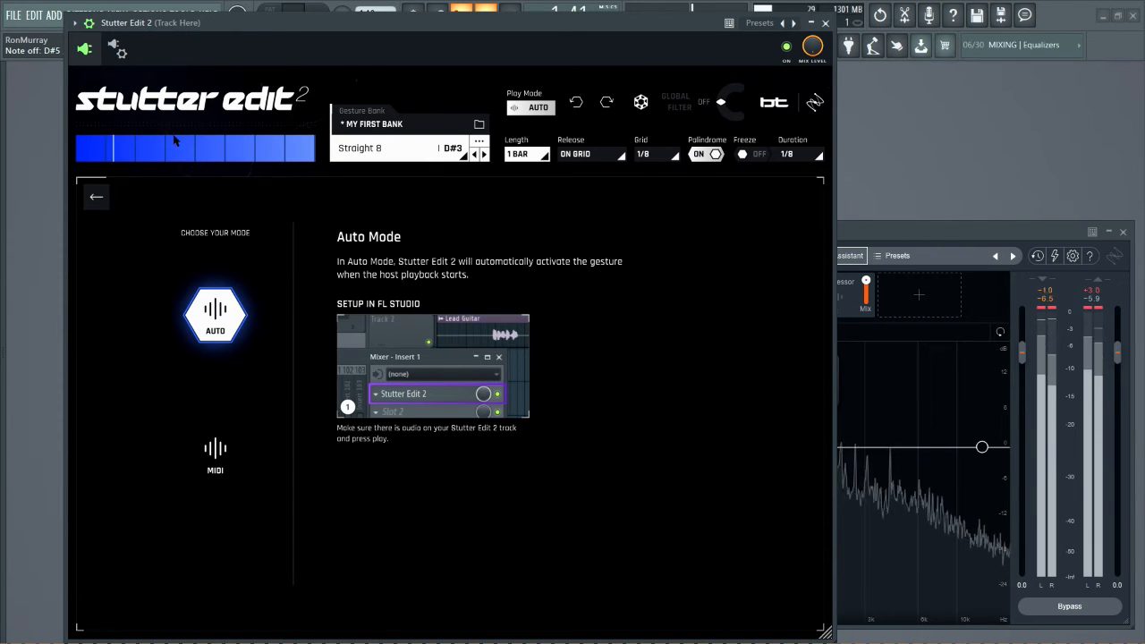
click(97, 198)
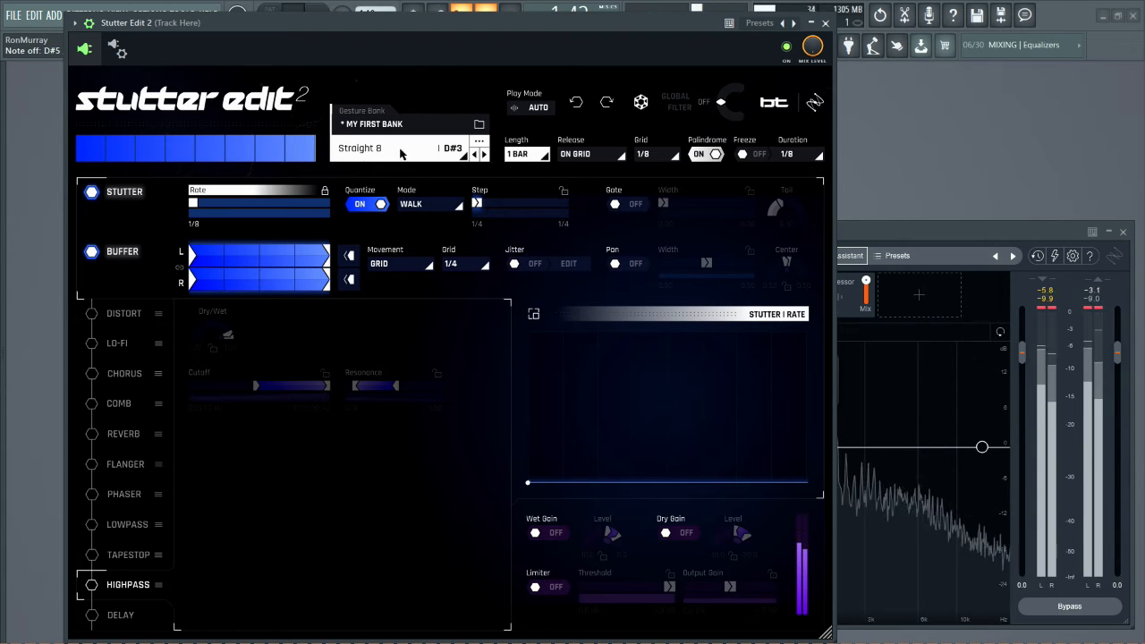
click(523, 109)
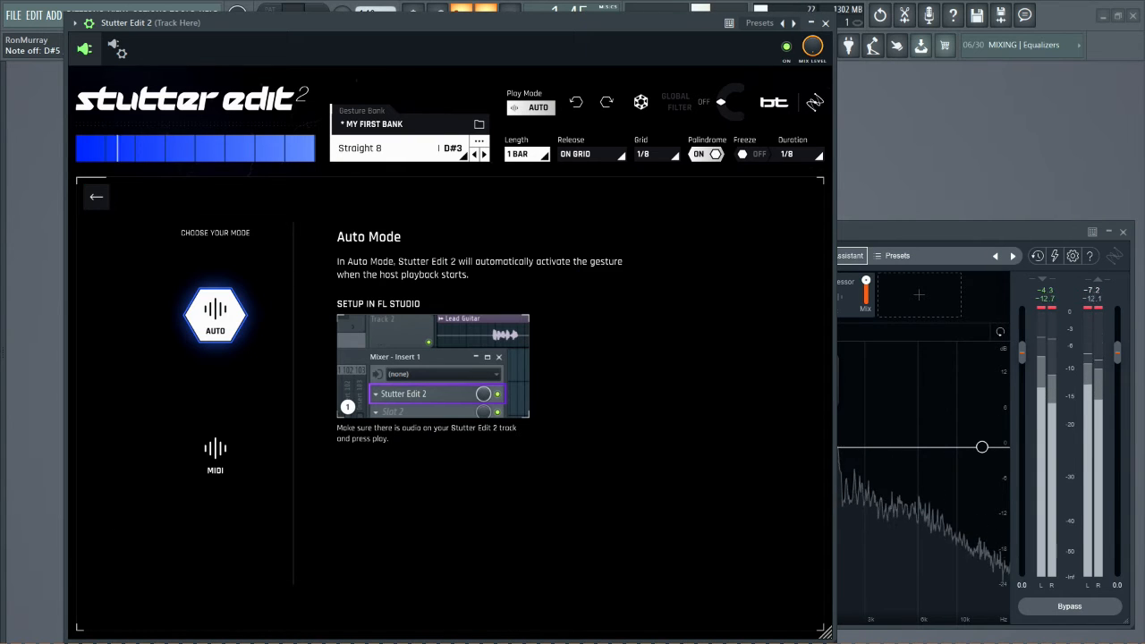
click(215, 457)
click(97, 198)
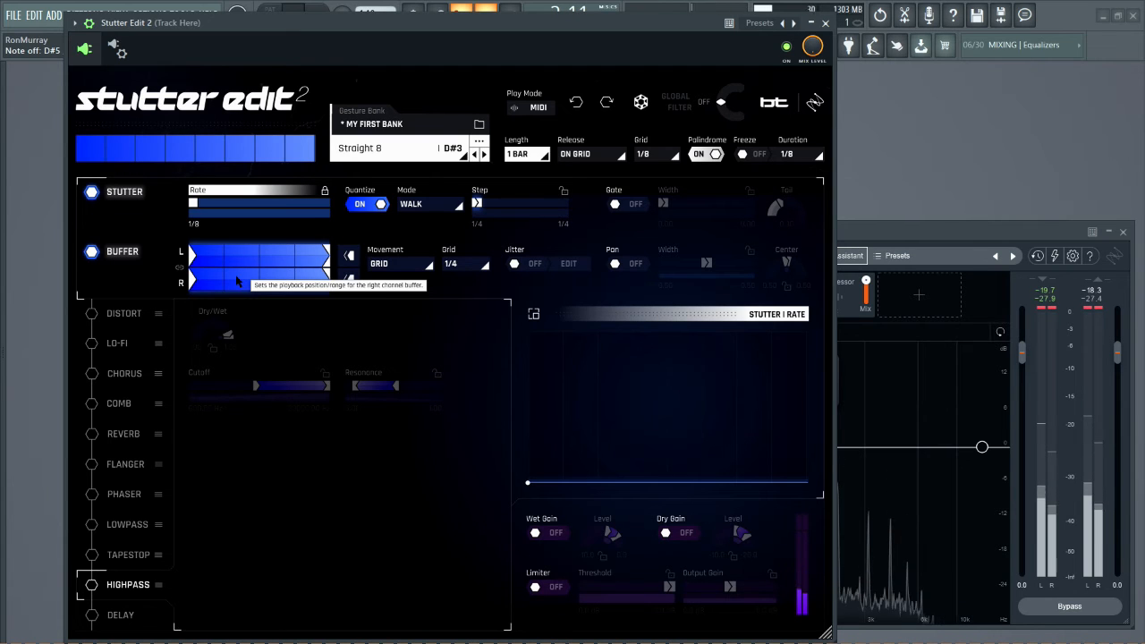
Step: Try the Straight 8 gesture with Stutter quantize off and switch it back on
click(380, 205)
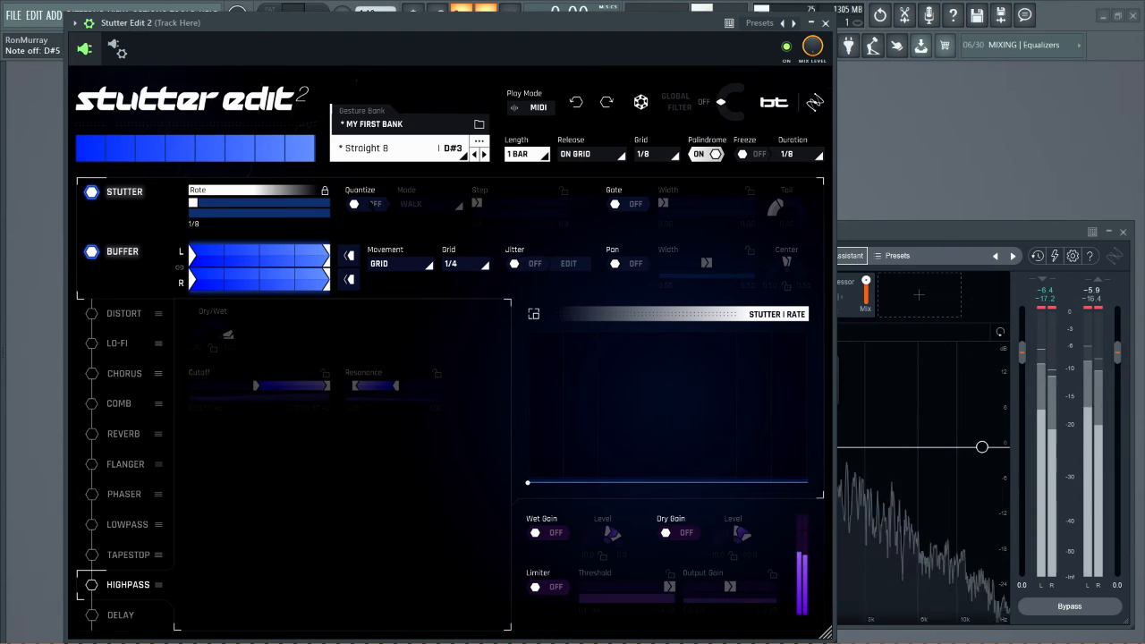
click(372, 203)
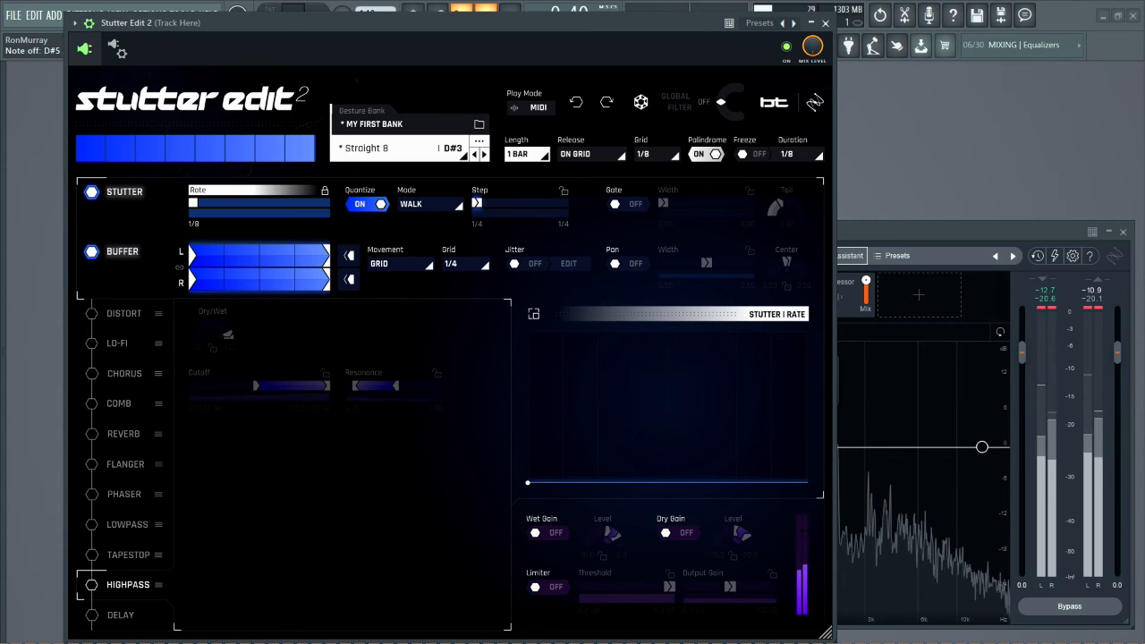
Step: Enable the Reverb, Lowpass and Limiter on the Straight 8 gesture and display the limiter's threshold curve
click(92, 434)
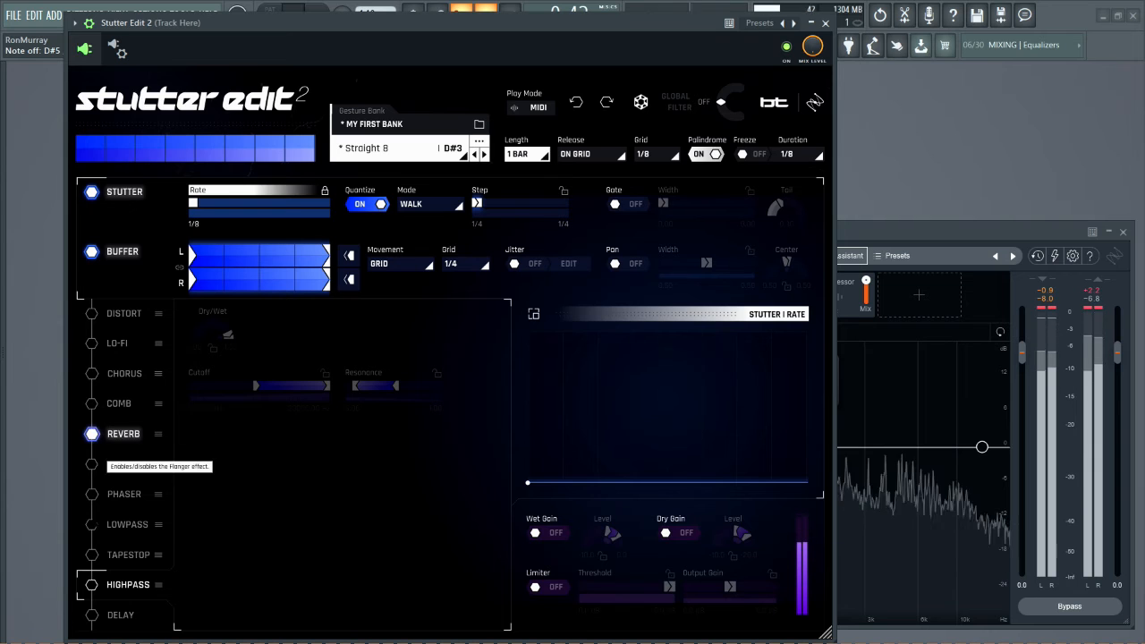
click(91, 524)
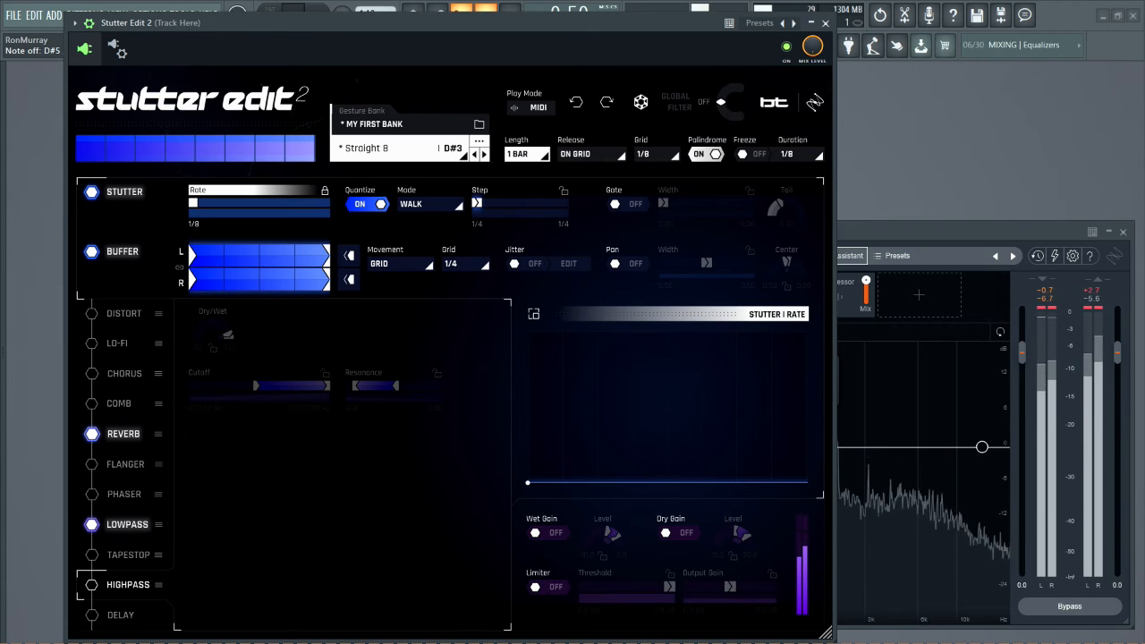
click(548, 587)
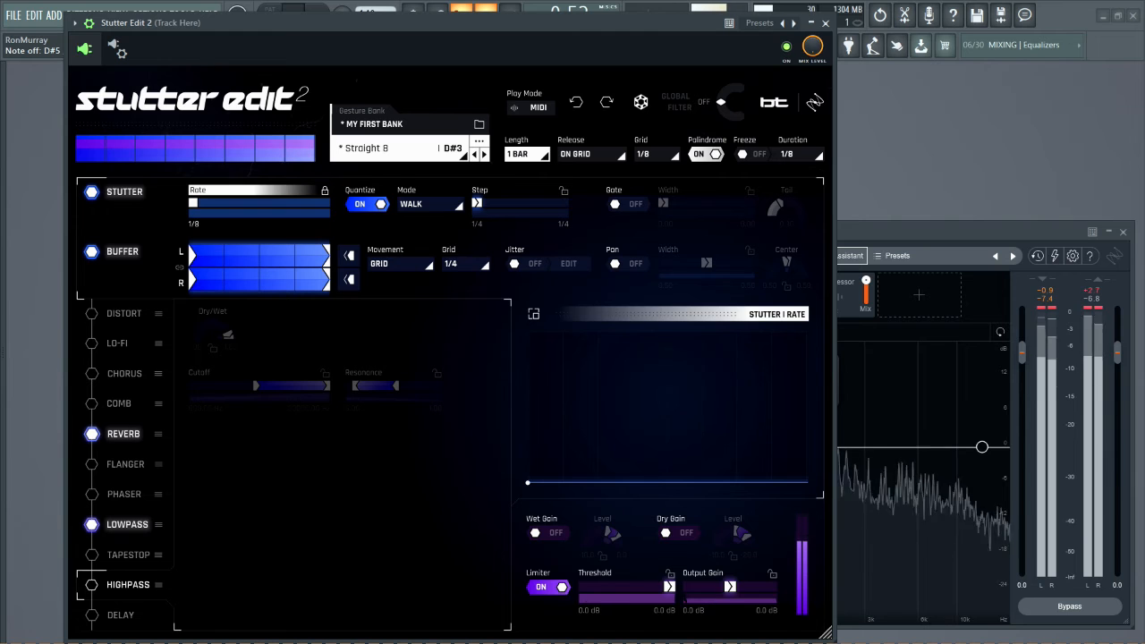
click(640, 596)
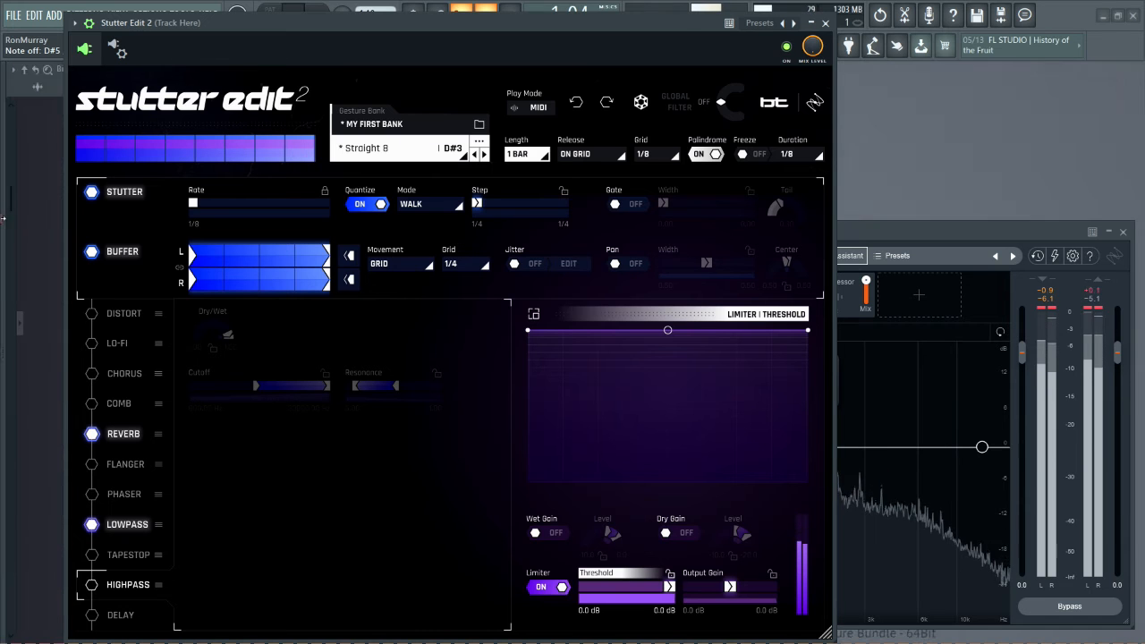
Step: Review the Reverb and Lowpass effect settings of the Straight 8 gesture, ending on the Reverb settings
click(123, 434)
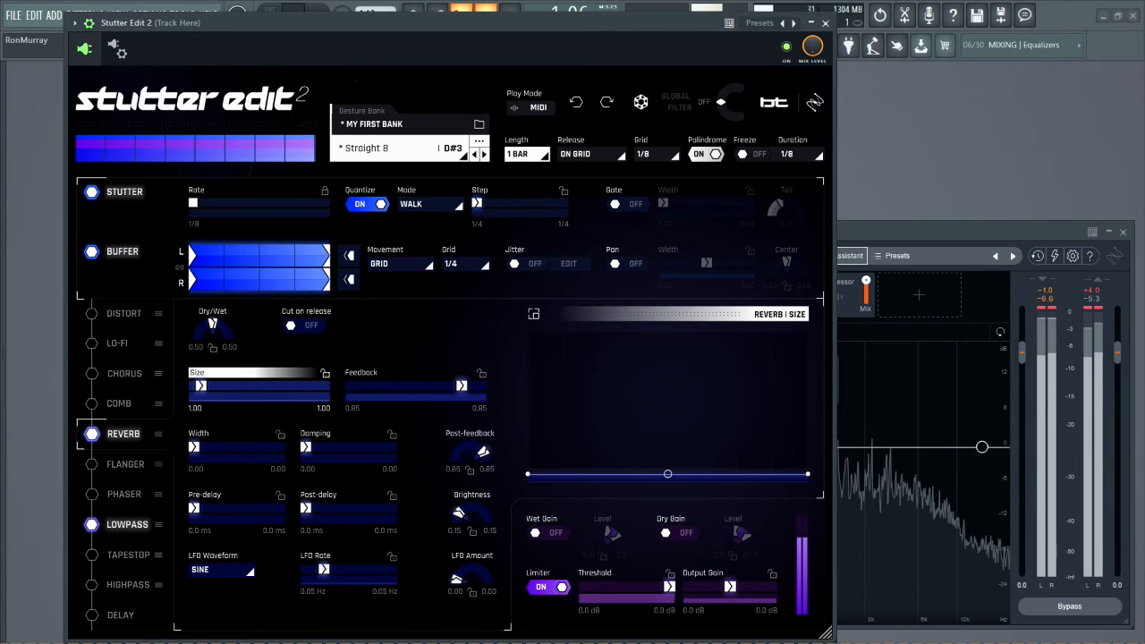
click(117, 526)
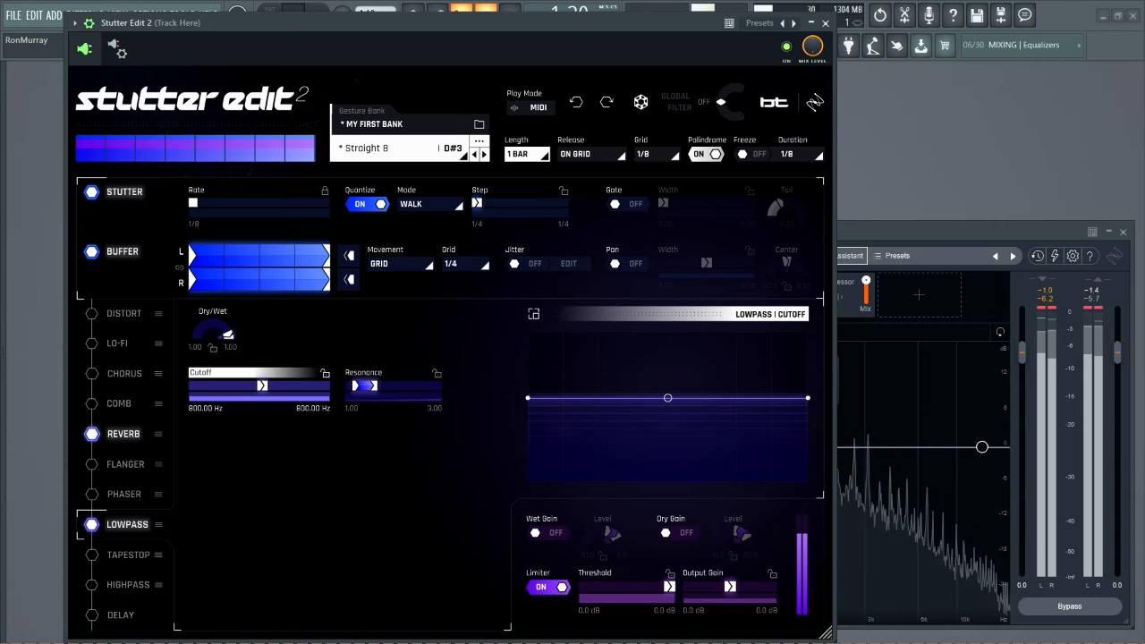
click(116, 434)
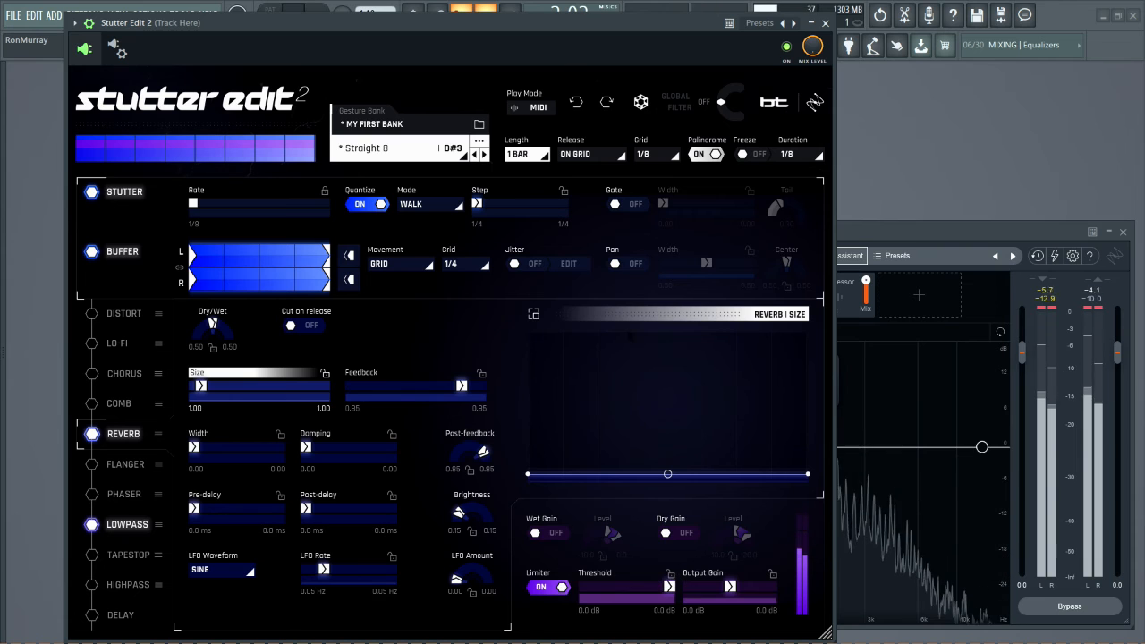
Step: View the factory banks and the MY FIRST BANK key assignments in the bank browser, and return to the gesture editor
click(417, 128)
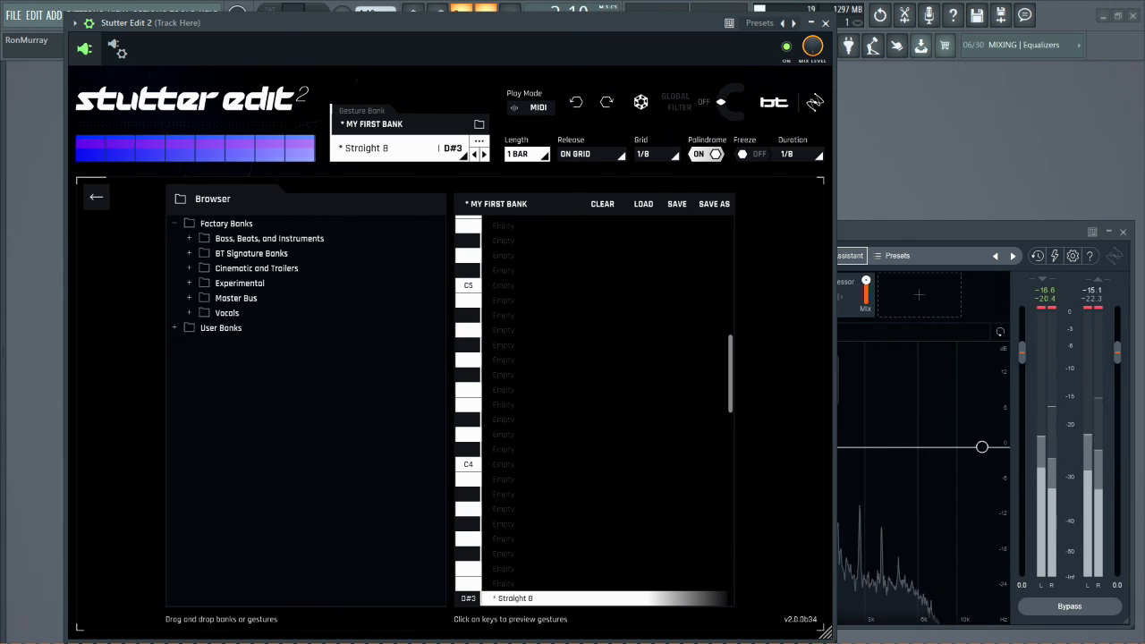
click(96, 198)
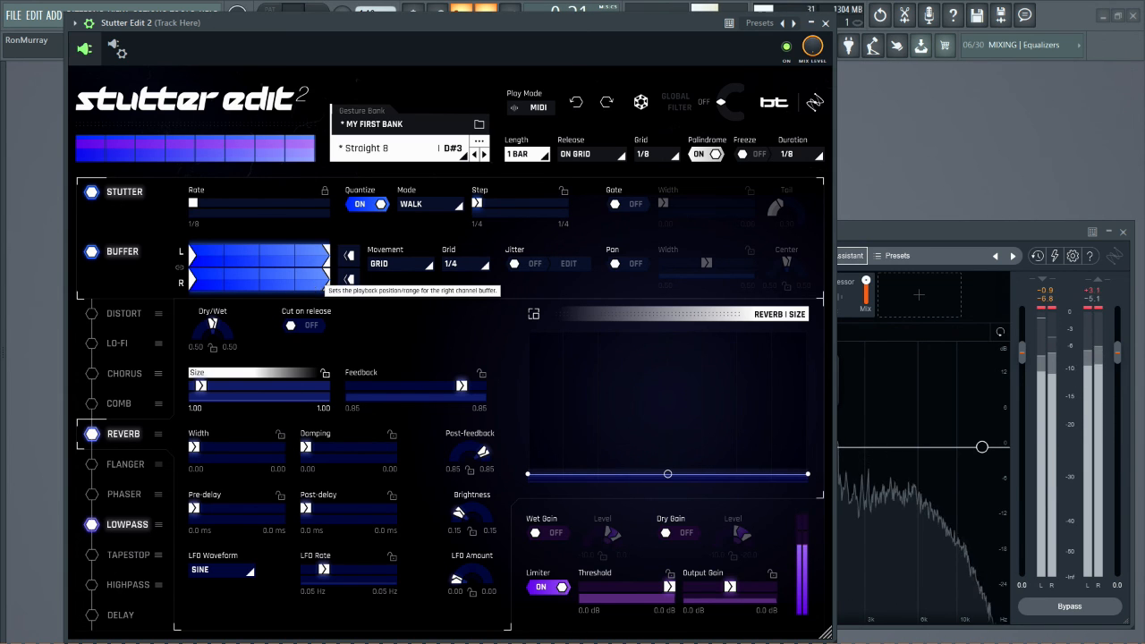
click(4, 494)
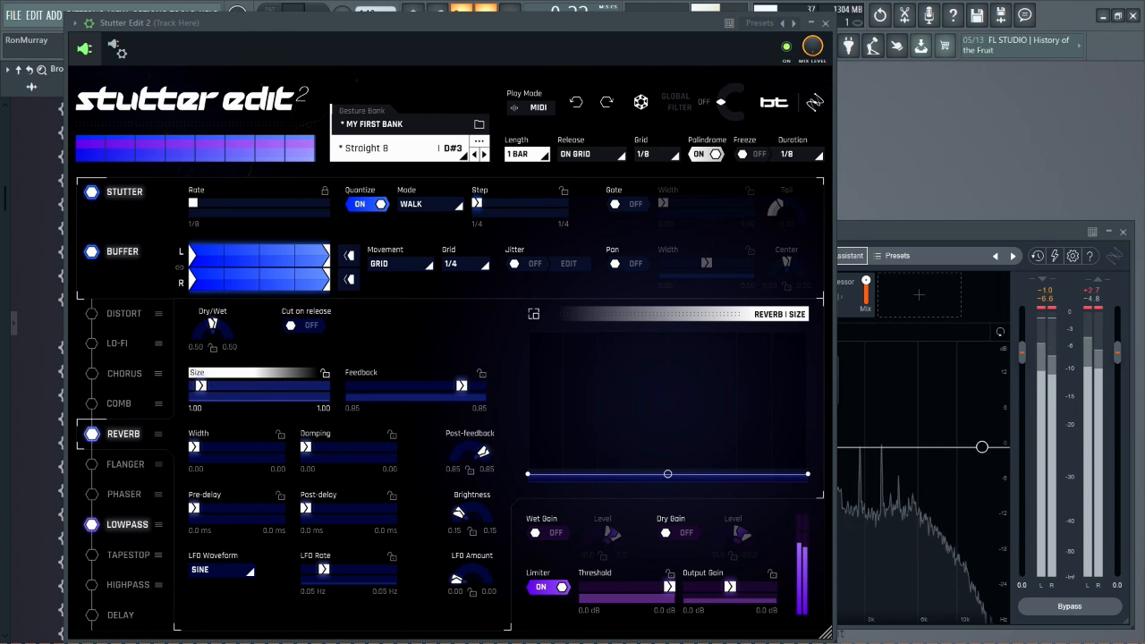